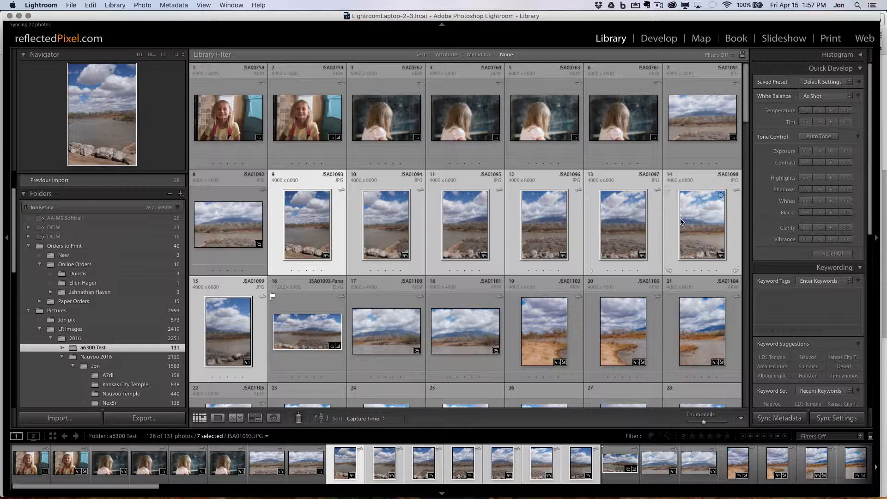
{"action": "key", "text": "j"}
{"action": "key", "text": "j"}
{"action": "key", "text": "n"}
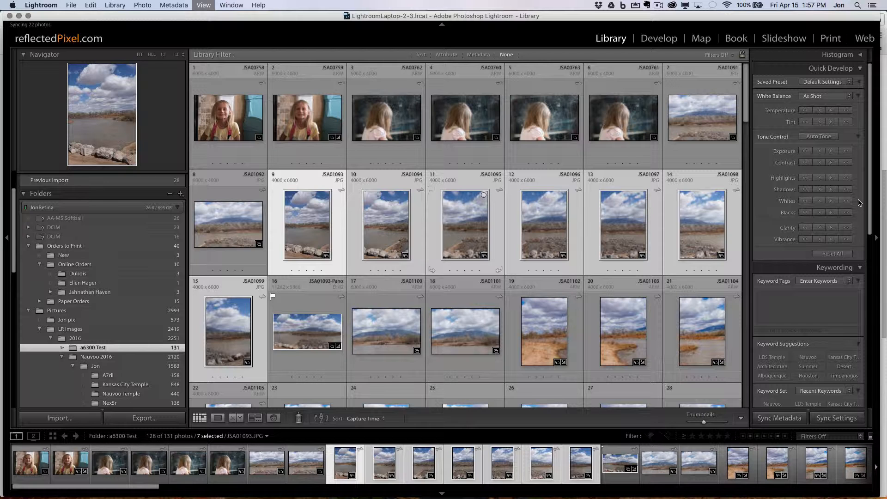
Step: Bring the seven selected river photos into Develop and step through them up to JSA01099.JPG
{"action": "key", "text": "d"}
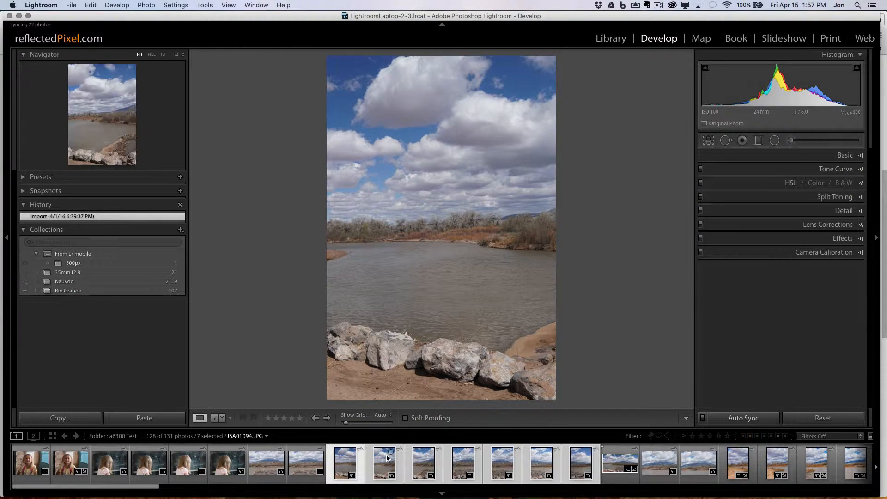
{"action": "key", "text": "Right"}
{"action": "key", "text": "Right"}
{"action": "key", "text": "Right"}
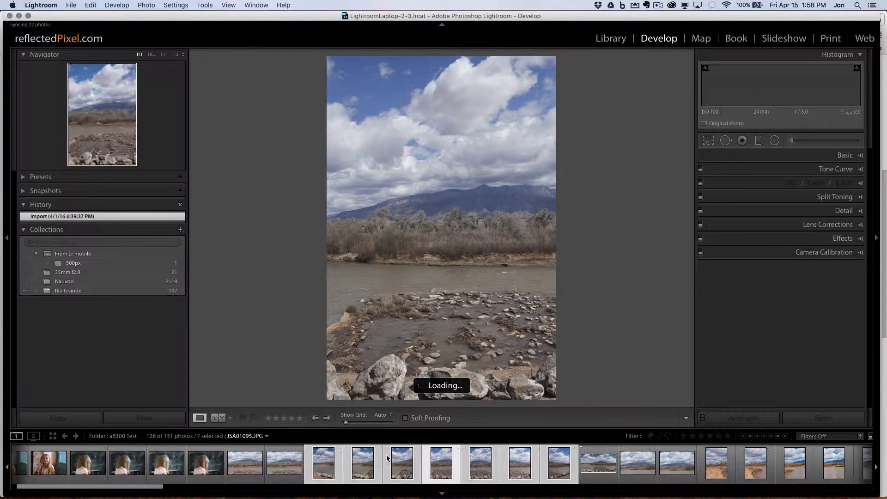
{"action": "key", "text": "Right"}
{"action": "key", "text": "Right"}
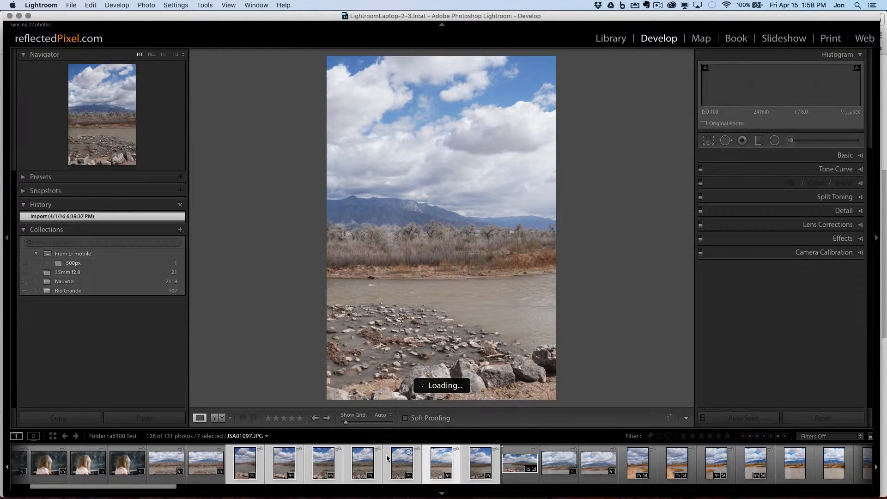
{"action": "key", "text": "Right"}
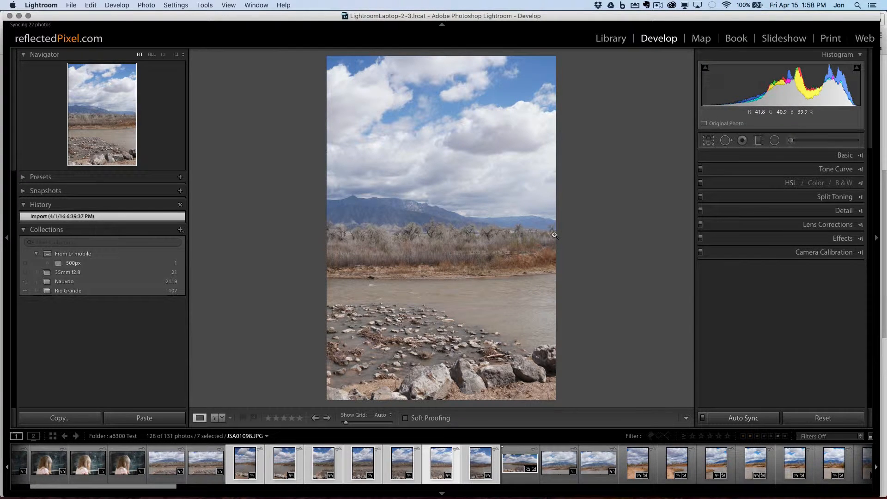
{"action": "key", "text": "Right"}
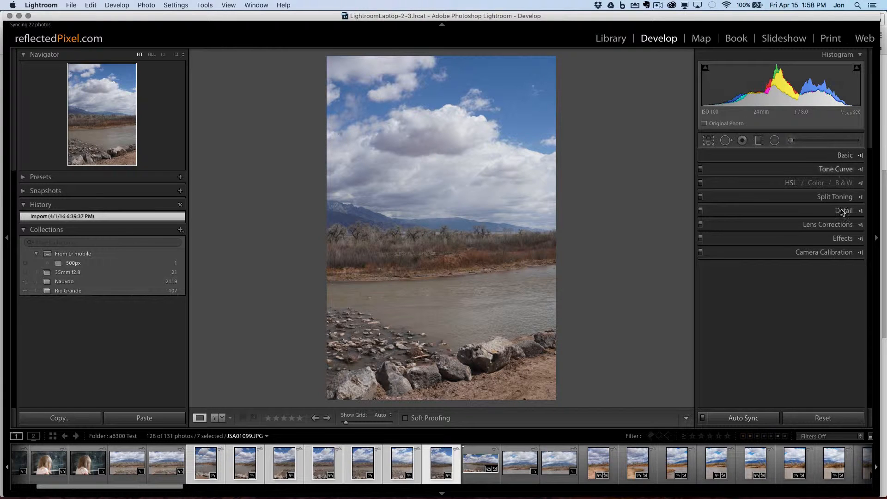
Step: Apply automatic tone correction in the Basic settings to all seven selected photos with Auto Sync on
{"action": "left_click", "coordinate": [832, 159]}
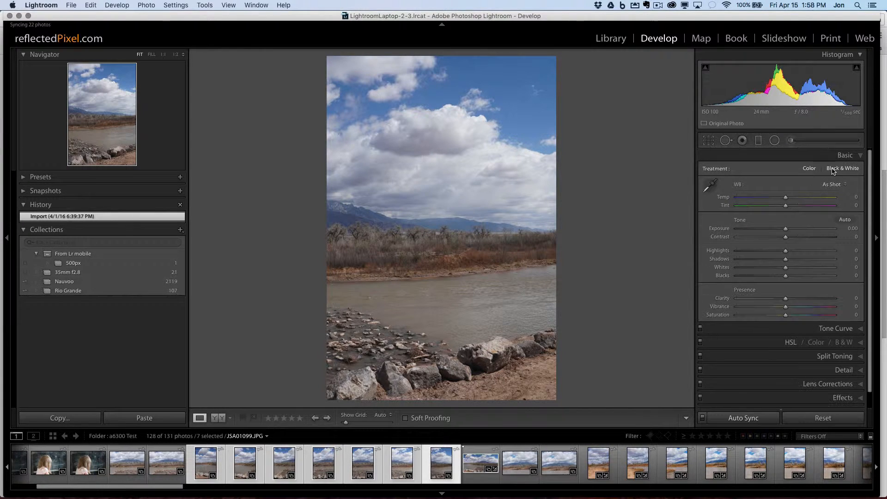
{"action": "left_click", "coordinate": [845, 220]}
Step: Merge the seven selected photos into a panorama with Spherical projection, Auto Crop off and Boundary Warp at 100
{"action": "left_click", "coordinate": [180, 6]}
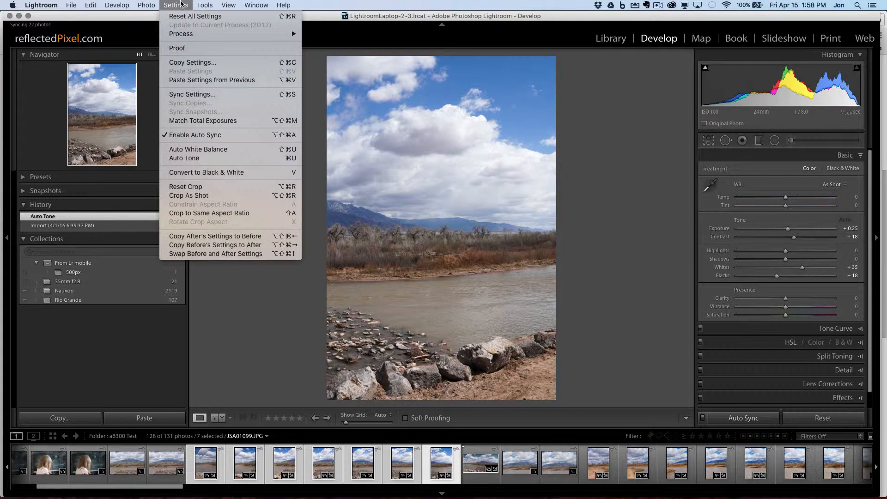
{"action": "mouse_move", "coordinate": [146, 5]}
{"action": "mouse_move", "coordinate": [164, 63]}
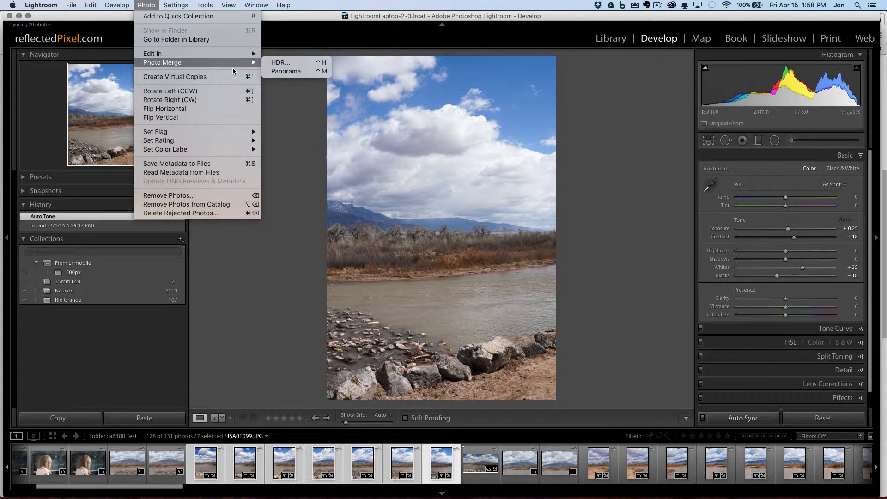
{"action": "left_click", "coordinate": [295, 71]}
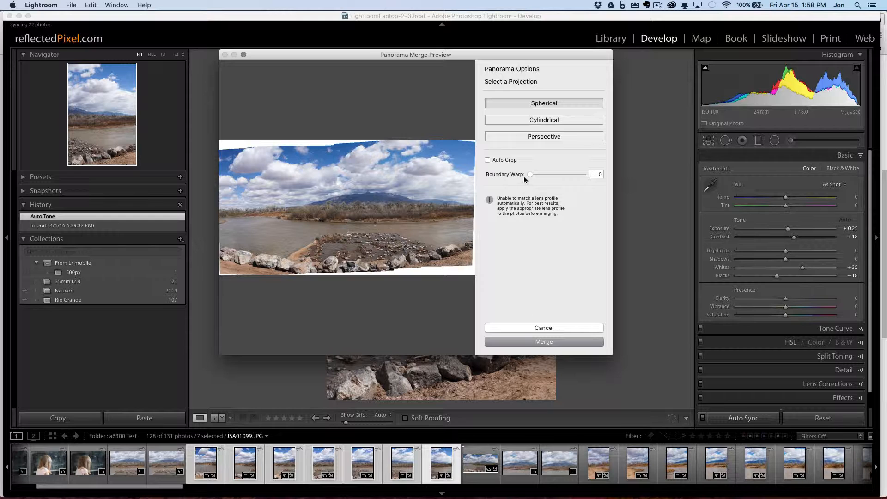
{"action": "left_click", "coordinate": [490, 162]}
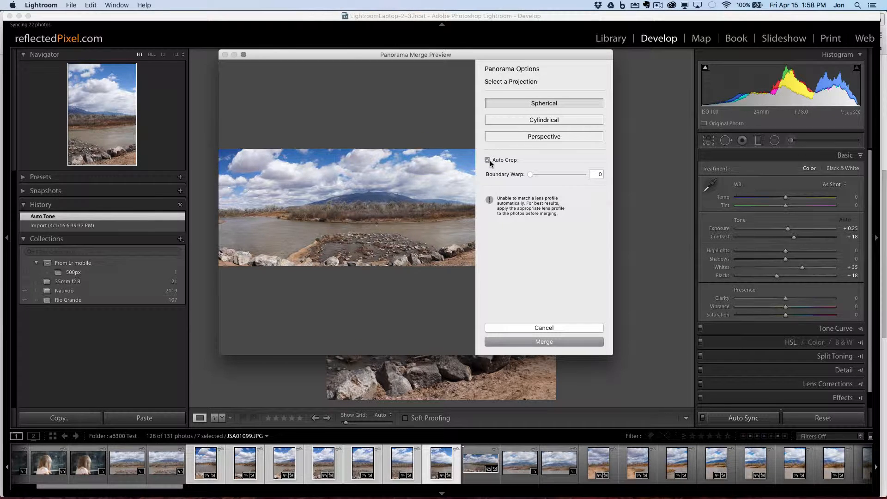
{"action": "left_click", "coordinate": [488, 160]}
{"action": "left_click_drag", "start_coordinate": [531, 175], "coordinate": [586, 176]}
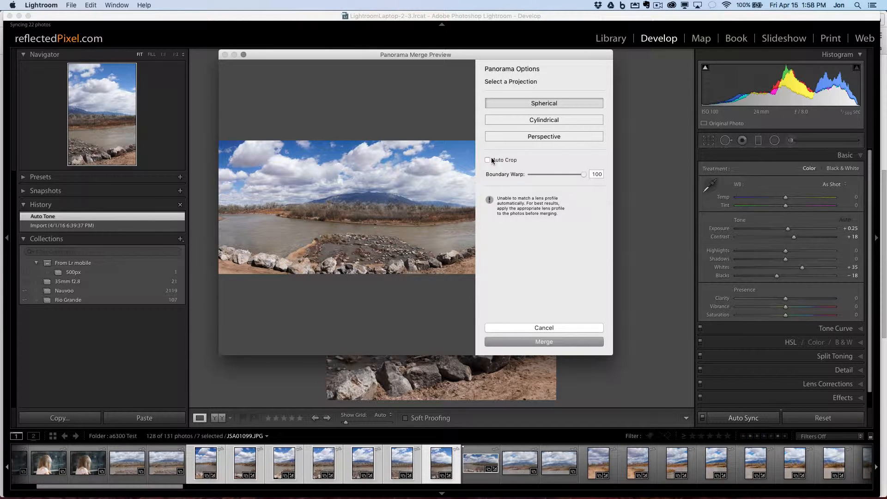
{"action": "left_click", "coordinate": [564, 345]}
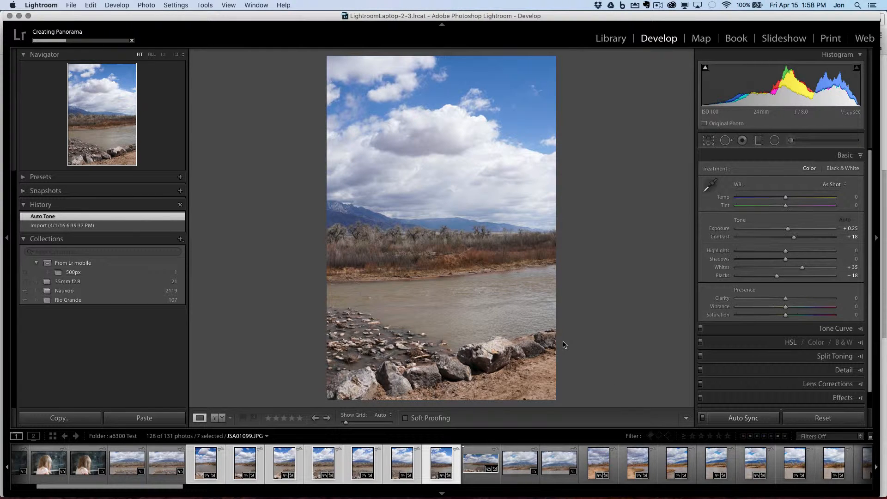
{"action": "right_click", "coordinate": [440, 462]}
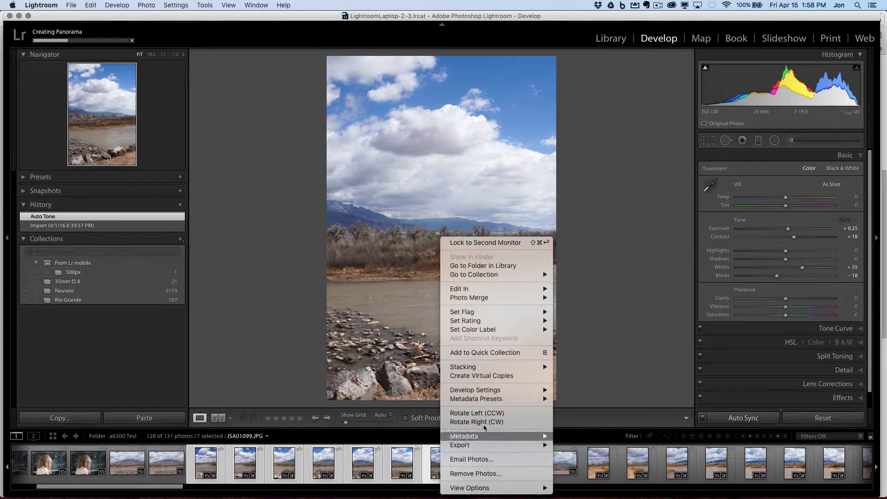
{"action": "mouse_move", "coordinate": [508, 368]}
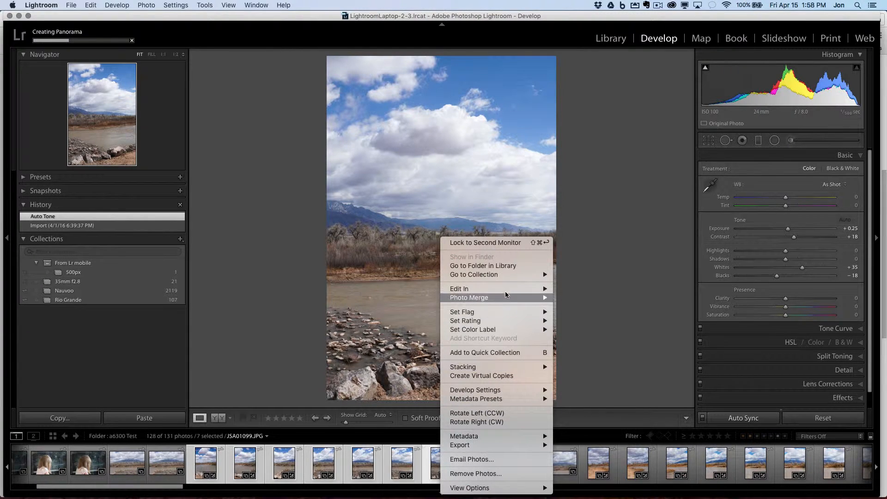
{"action": "mouse_move", "coordinate": [506, 289]}
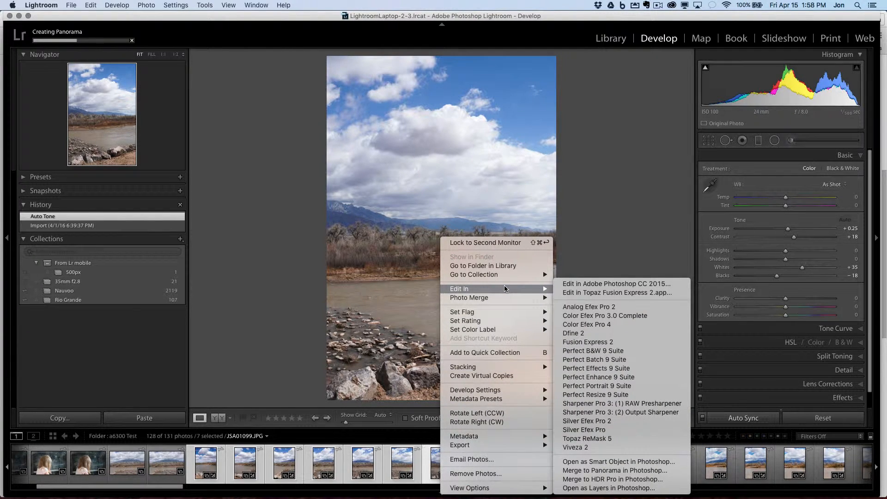
{"action": "left_click", "coordinate": [521, 459]}
Step: Select only JSA01093.JPG in the filmstrip and reveal its file in Finder
{"action": "left_click", "coordinate": [166, 463]}
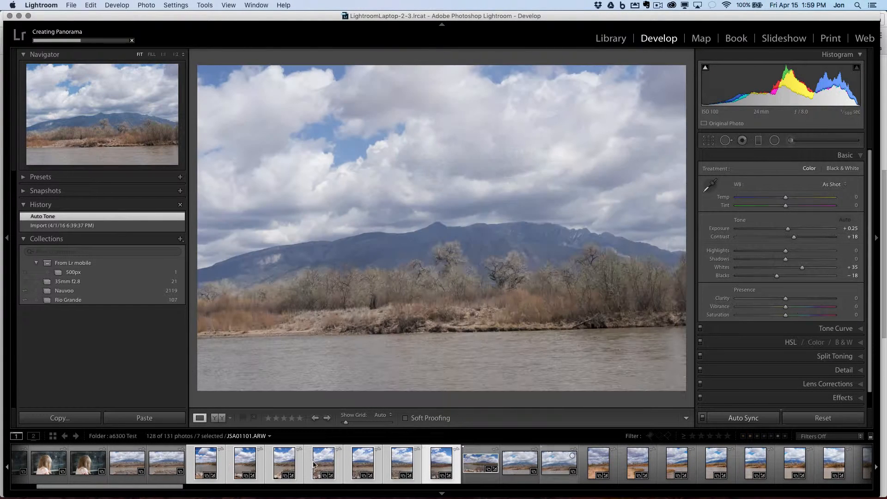
{"action": "left_click", "coordinate": [205, 464]}
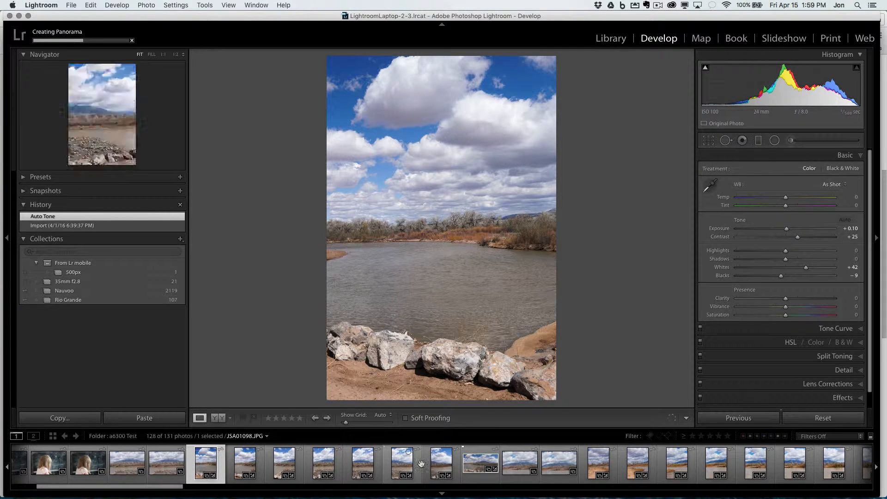
{"action": "right_click", "coordinate": [208, 463]}
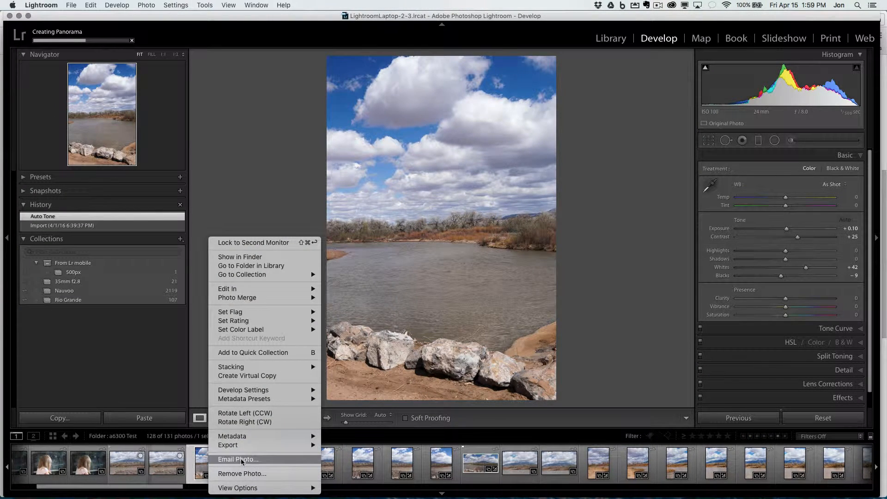
{"action": "mouse_move", "coordinate": [272, 301]}
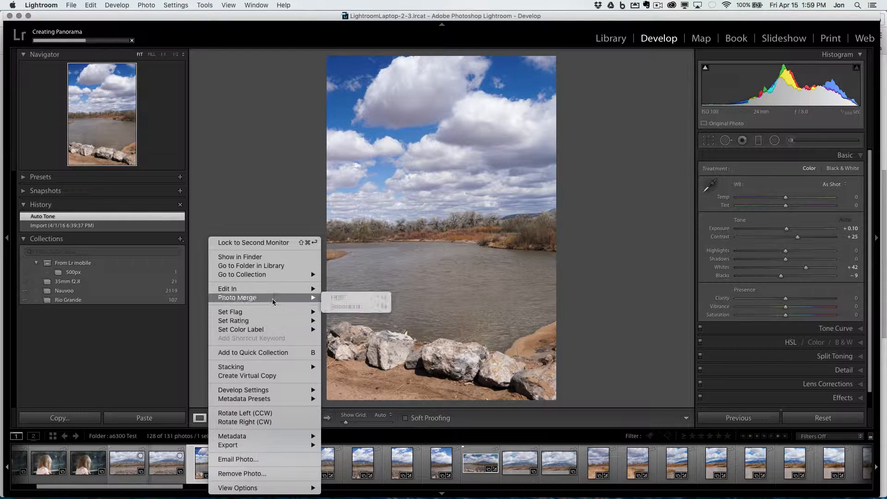
{"action": "key", "text": "Escape"}
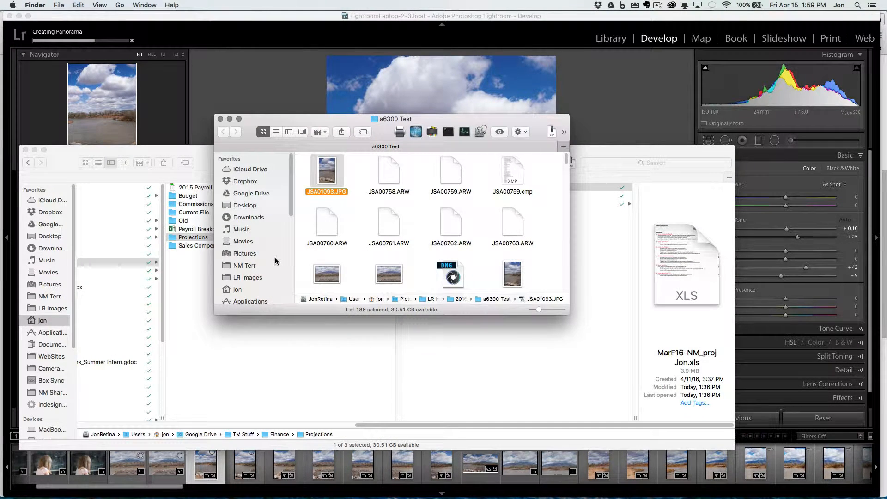
Step: Launch Adobe Photoshop CC 2015 and look through its file commands
{"action": "mouse_move", "coordinate": [392, 494]}
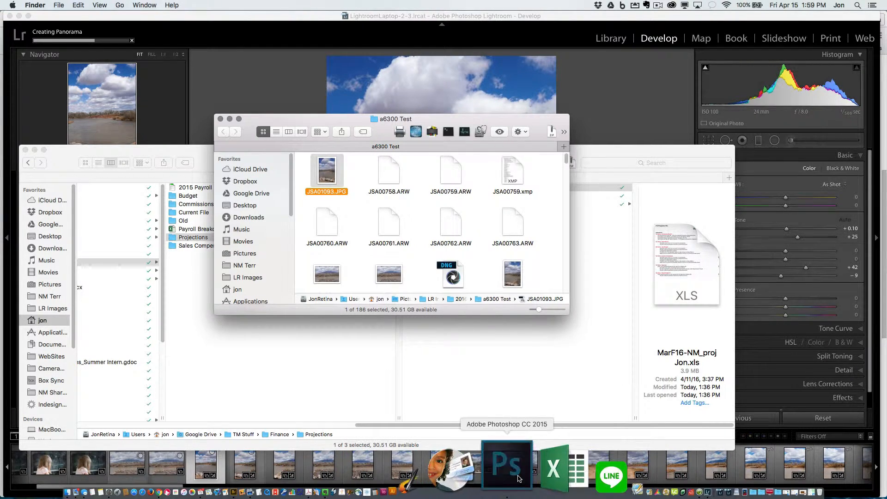
{"action": "left_click", "coordinate": [508, 472]}
{"action": "left_click", "coordinate": [88, 4]}
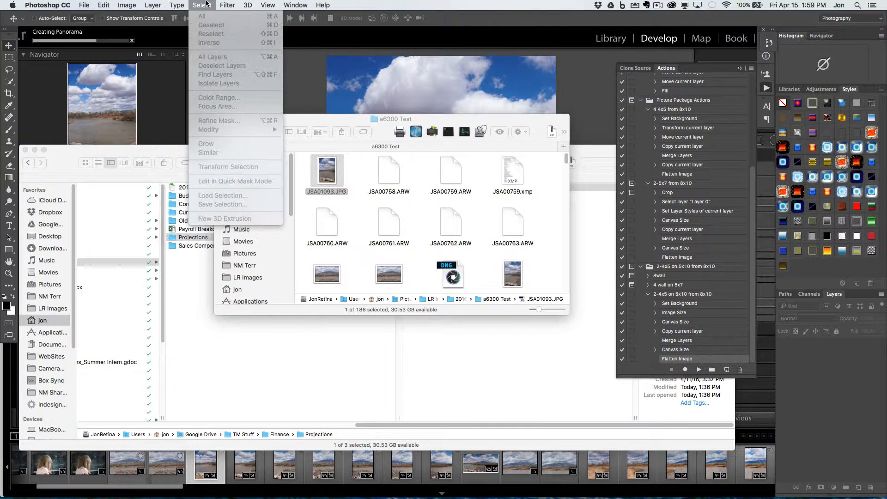
{"action": "mouse_move", "coordinate": [121, 3]}
{"action": "mouse_move", "coordinate": [85, 4]}
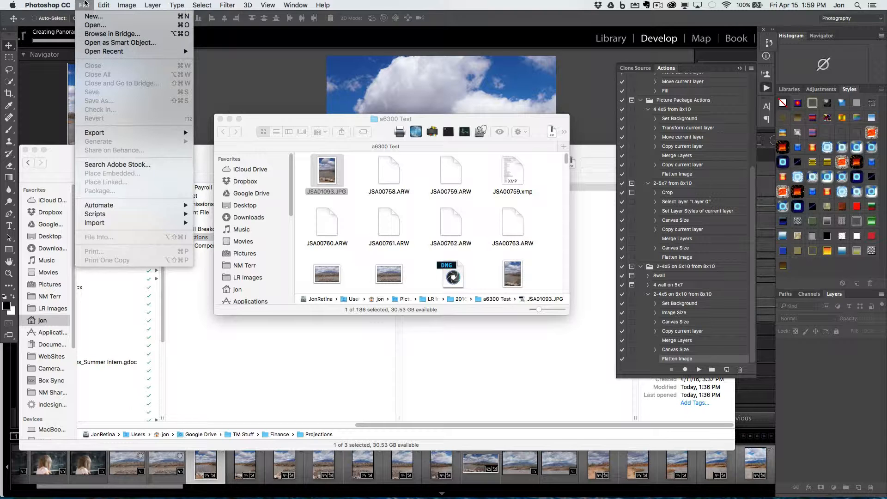
{"action": "left_click", "coordinate": [85, 3]}
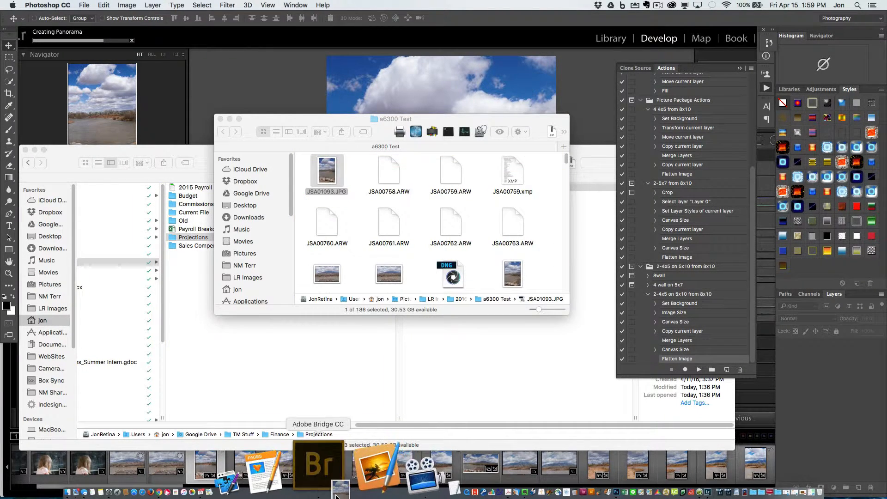
Step: Open JSA01093.JPG's folder, a6300 Test, in Adobe Bridge CC and sort its contents by filename
{"action": "left_click", "coordinate": [325, 489]}
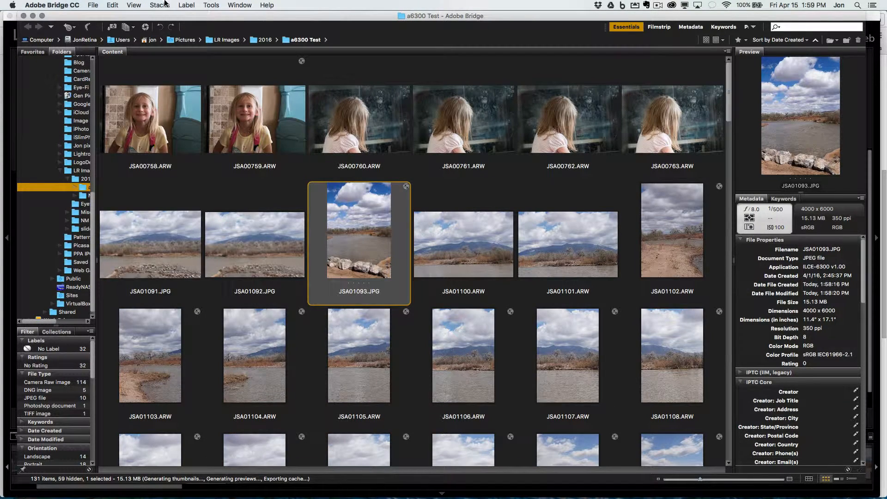
{"action": "left_click", "coordinate": [141, 5]}
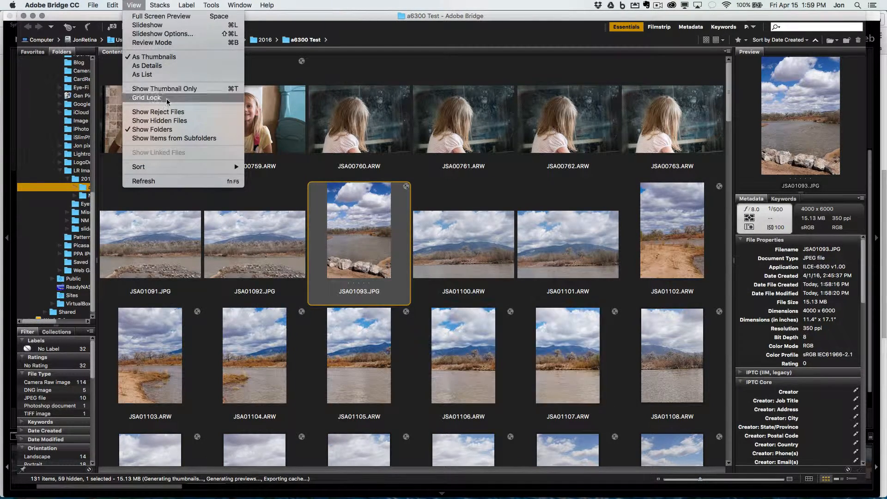
{"action": "mouse_move", "coordinate": [237, 167]}
{"action": "left_click", "coordinate": [272, 181]}
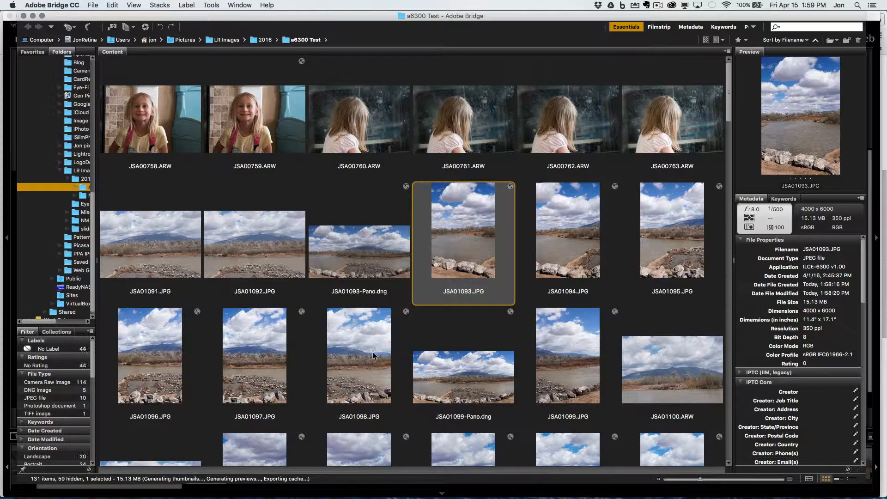
Step: Select JSA01093.JPG through JSA01099.JPG without the panorama DNG and send them to Photoshop's Photomerge
{"action": "left_click", "coordinate": [408, 360], "text": "shift"}
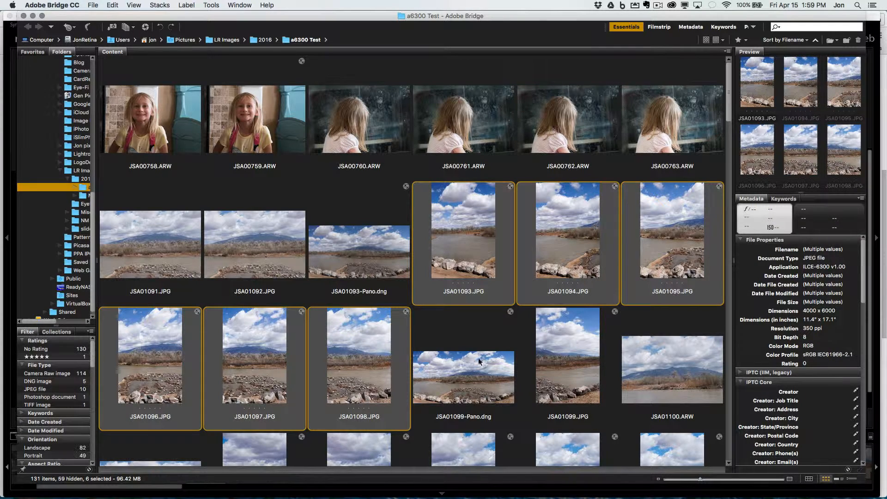
{"action": "left_click", "coordinate": [551, 360], "text": "super"}
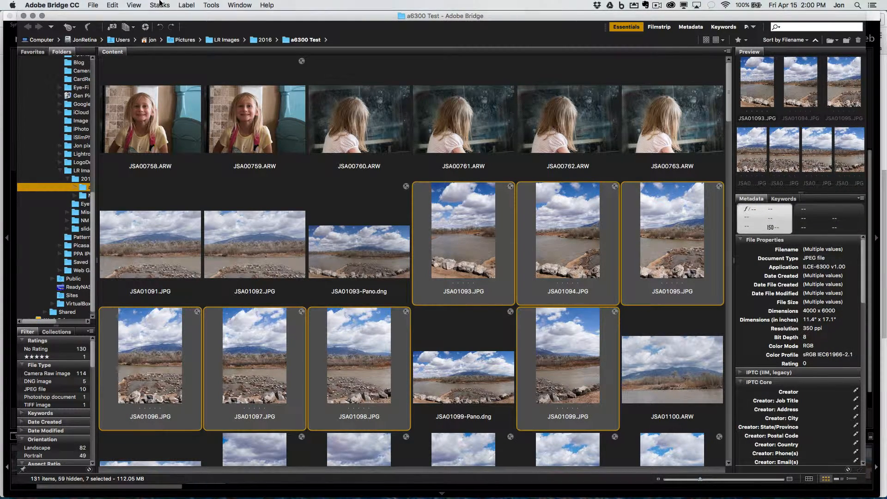
{"action": "left_click", "coordinate": [209, 5]}
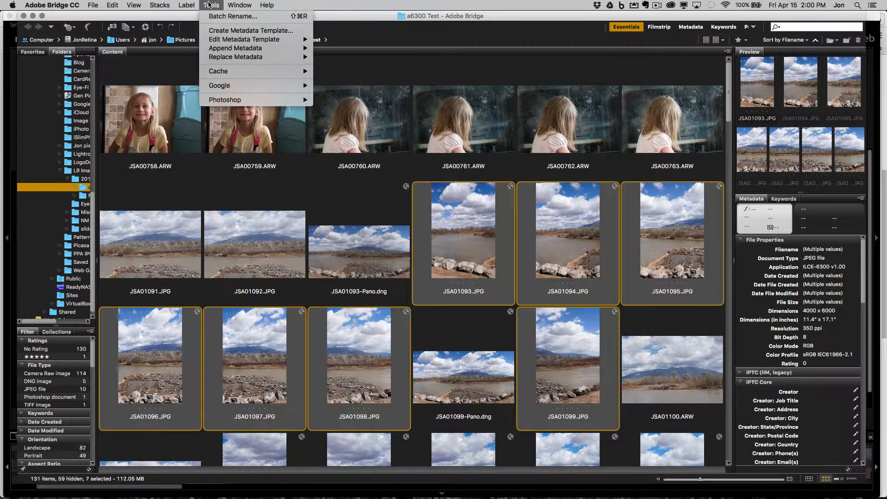
{"action": "mouse_move", "coordinate": [240, 99]}
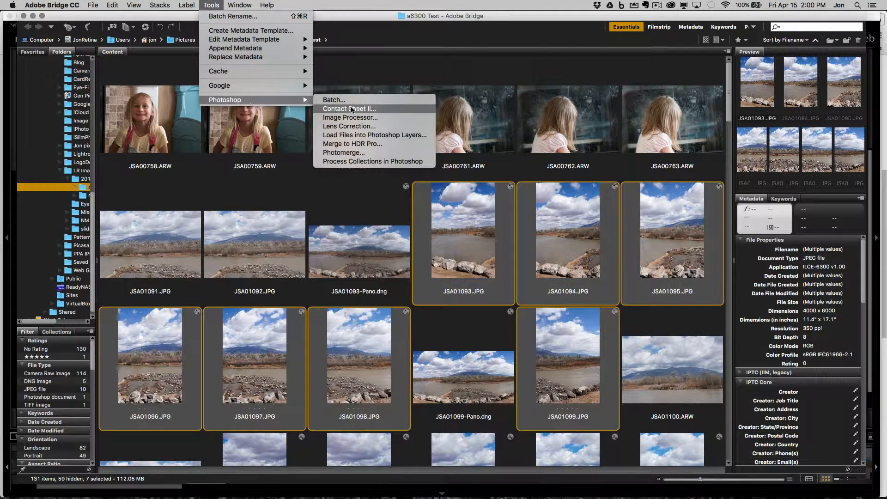
{"action": "left_click", "coordinate": [385, 153]}
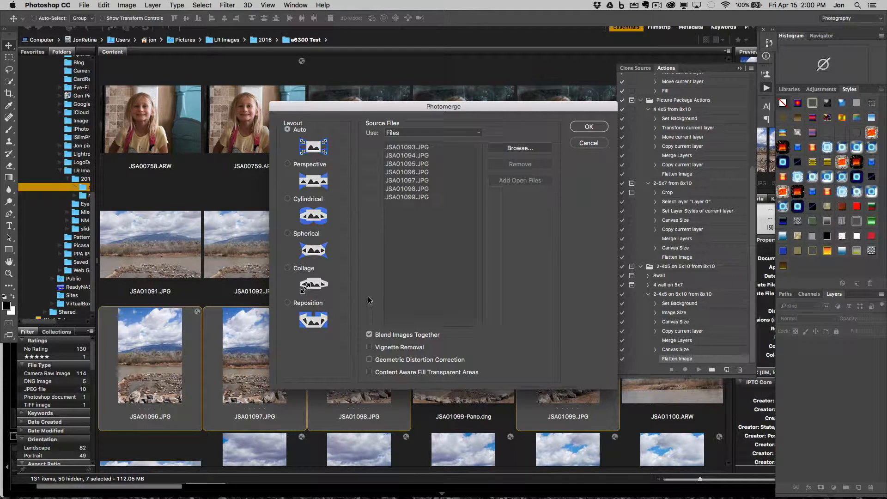
Step: Run Photomerge with Auto layout, image blending and Content Aware Fill Transparent Areas enabled, and collapse the Actions list over the result
{"action": "left_click", "coordinate": [381, 372]}
{"action": "left_click", "coordinate": [593, 127]}
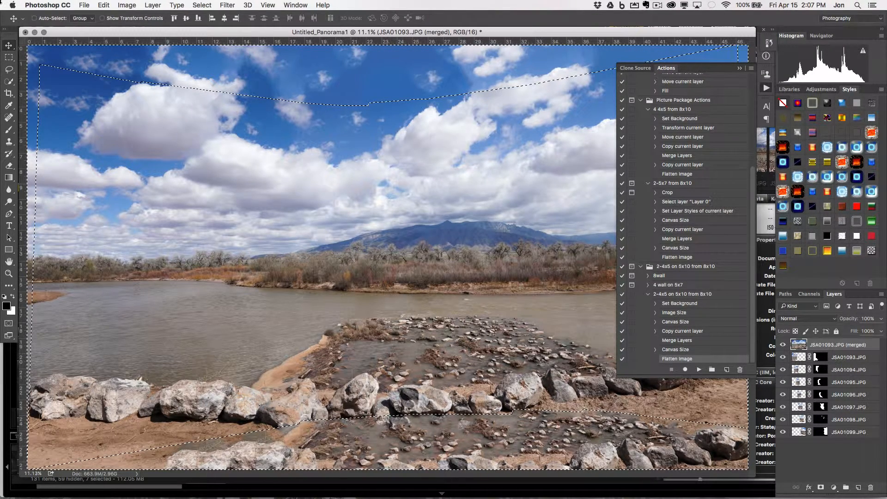
{"action": "left_click", "coordinate": [740, 69]}
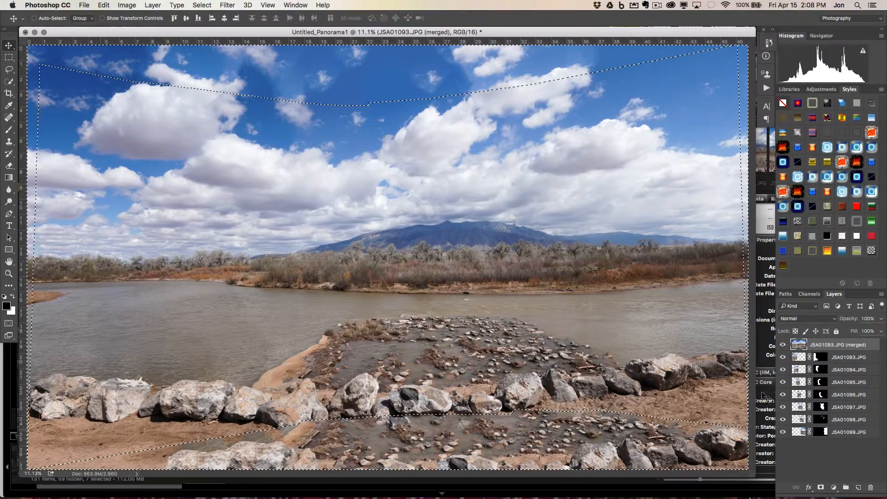
Step: Compare the panorama with and without the content-aware fill by toggling the JSA01093.JPG (merged) layer's visibility, leaving it hidden
{"action": "left_click", "coordinate": [781, 345]}
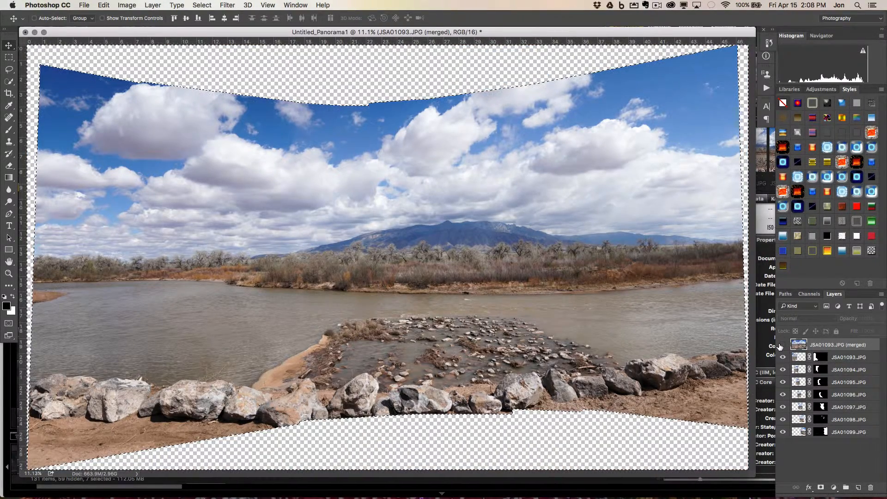
{"action": "left_click", "coordinate": [782, 345]}
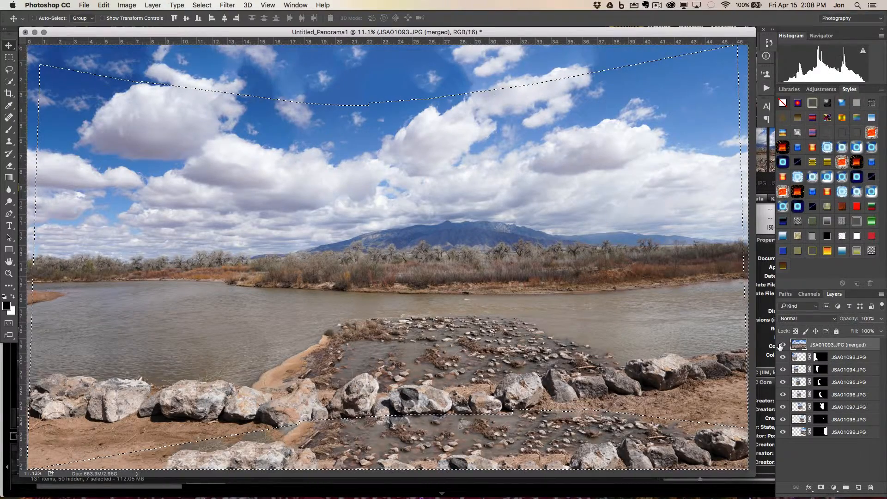
{"action": "left_click", "coordinate": [782, 345]}
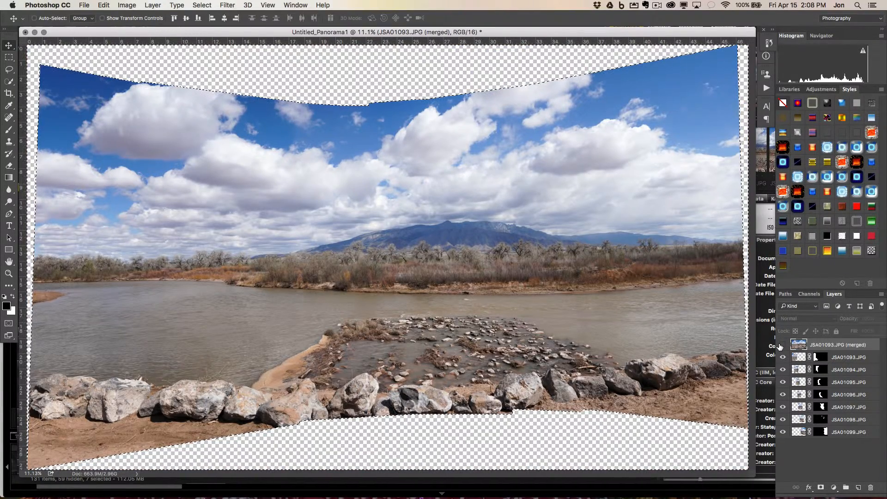
{"action": "left_click", "coordinate": [781, 345]}
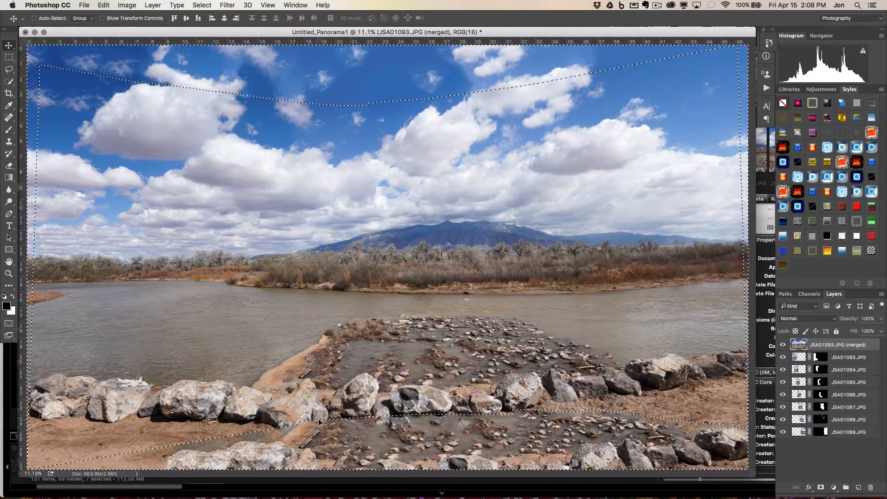
{"action": "left_click", "coordinate": [782, 345]}
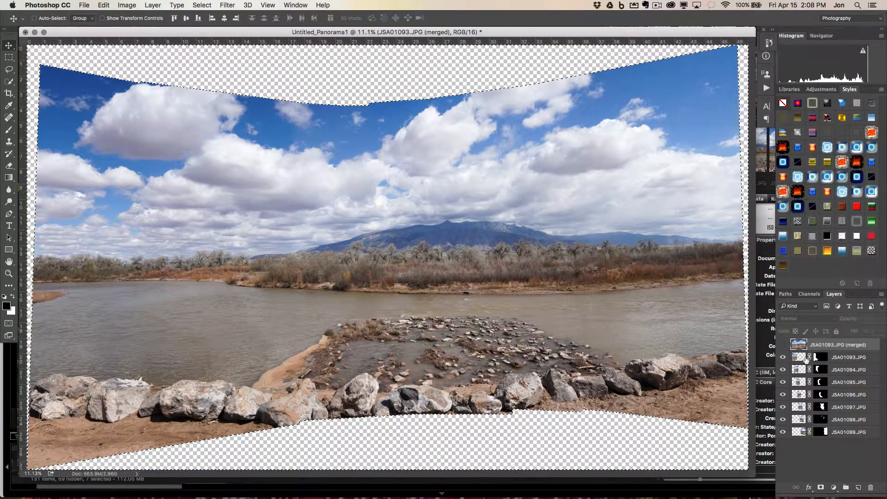
Step: Hide and restore layers JSA01094.JPG through JSA01097.JPG one at a time to examine which part of the panorama each photo supplies
{"action": "left_click", "coordinate": [783, 383]}
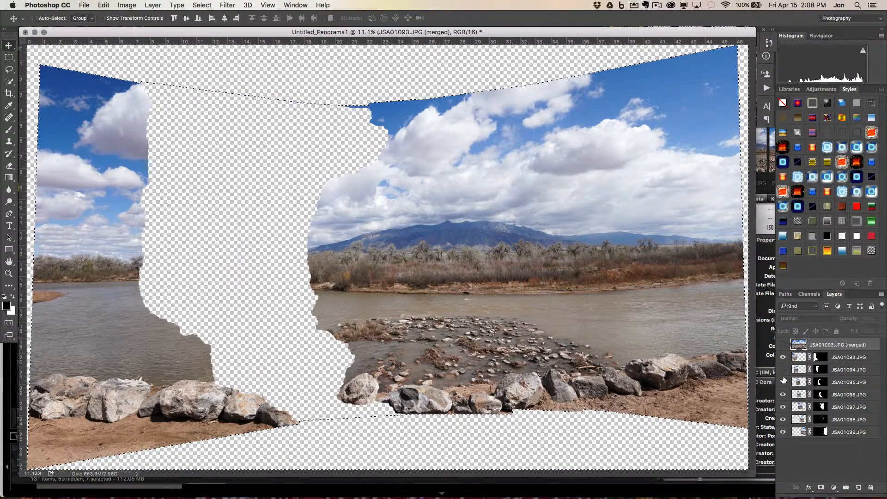
{"action": "left_click", "coordinate": [783, 383]}
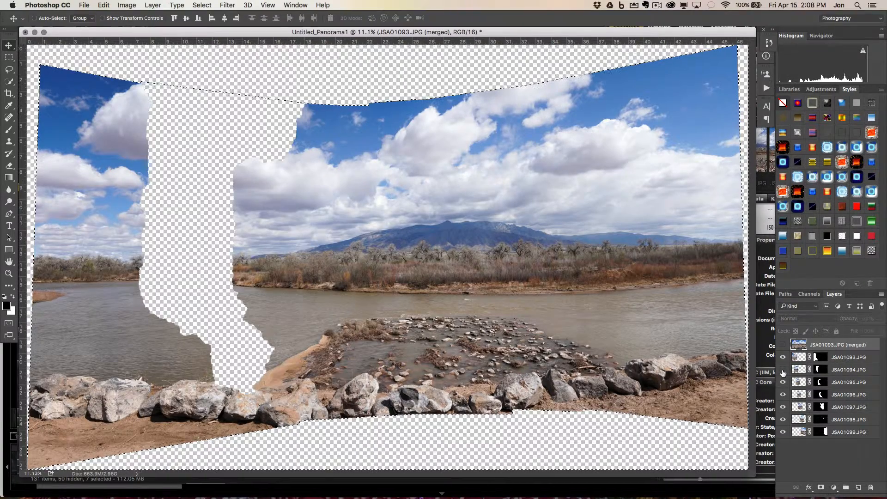
{"action": "left_click", "coordinate": [783, 370]}
{"action": "left_click", "coordinate": [782, 370]}
{"action": "left_click", "coordinate": [782, 370]}
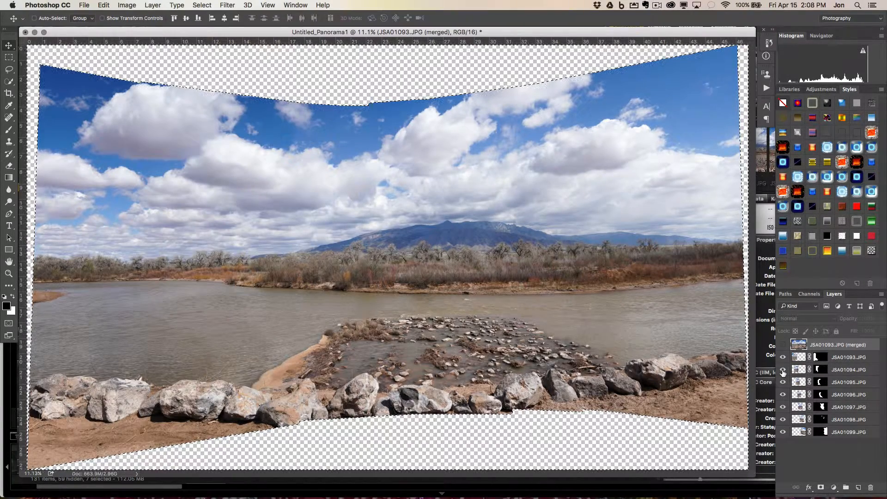
{"action": "left_click", "coordinate": [782, 408]}
{"action": "left_click", "coordinate": [783, 407]}
{"action": "left_click", "coordinate": [783, 394]}
{"action": "left_click", "coordinate": [783, 395]}
Step: Zoom to 100% on the trees below the mountain to inspect the panorama's detail
{"action": "key", "text": "c"}
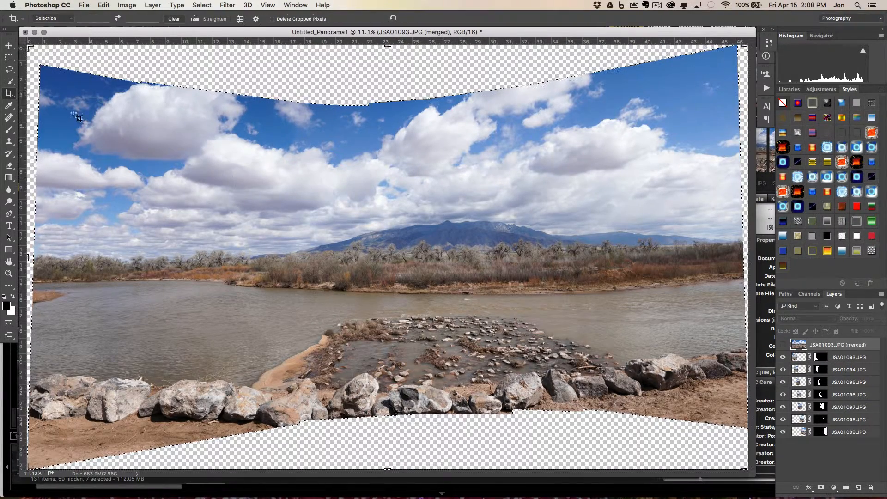
{"action": "left_click", "coordinate": [8, 274]}
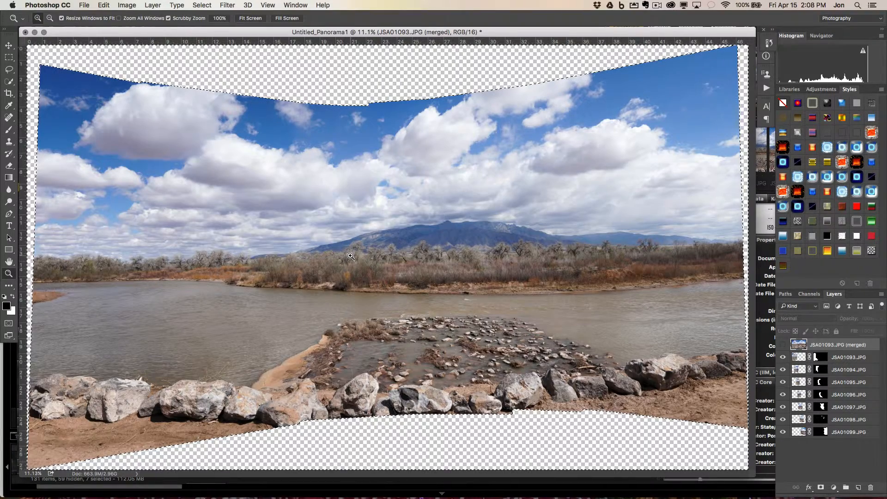
{"action": "right_click", "coordinate": [426, 257]}
{"action": "left_click", "coordinate": [427, 259]}
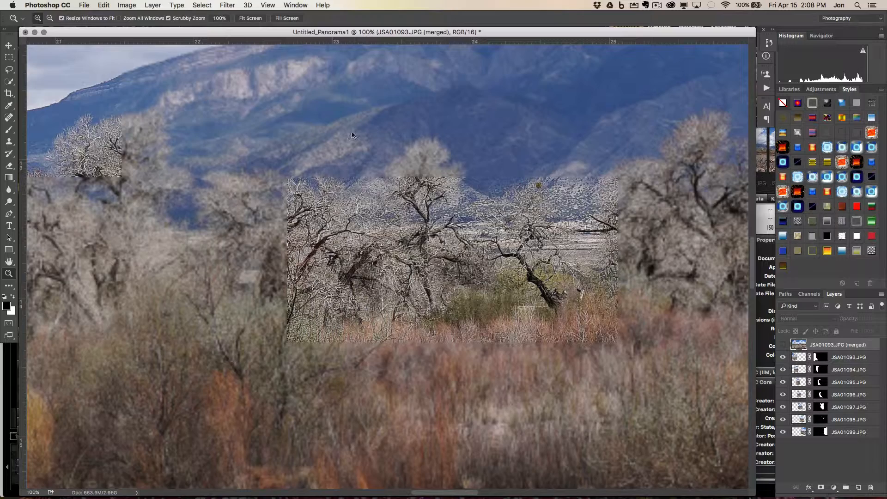
Step: Float and enlarge the Navigator to examine where the 100% view lies within the whole panorama, and close it
{"action": "left_click", "coordinate": [296, 6]}
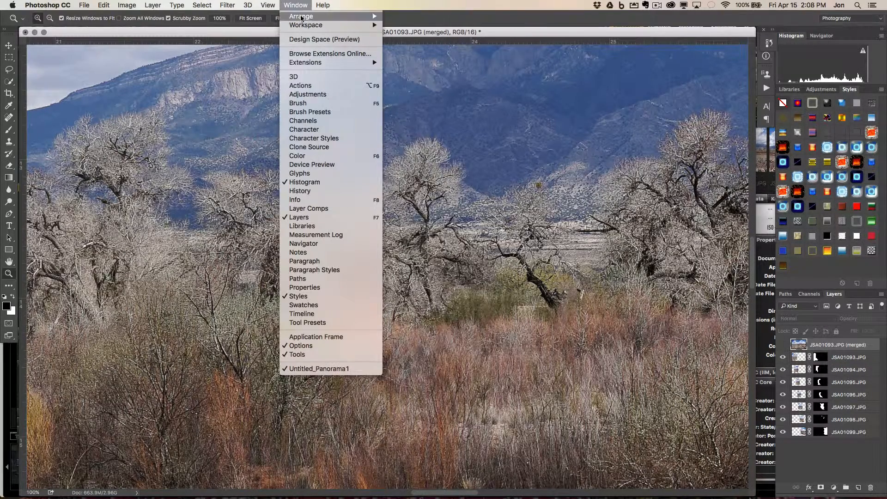
{"action": "left_click", "coordinate": [344, 242]}
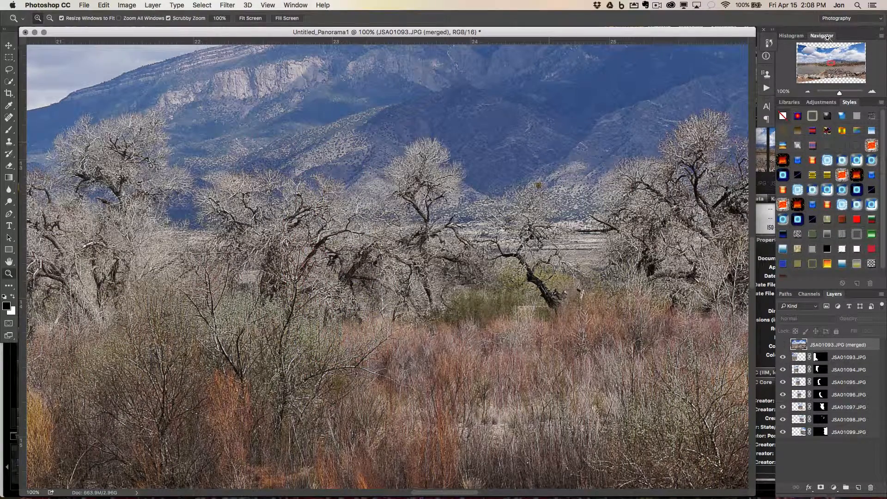
{"action": "left_click_drag", "start_coordinate": [827, 37], "coordinate": [276, 106]}
{"action": "left_click_drag", "start_coordinate": [352, 202], "coordinate": [711, 394]}
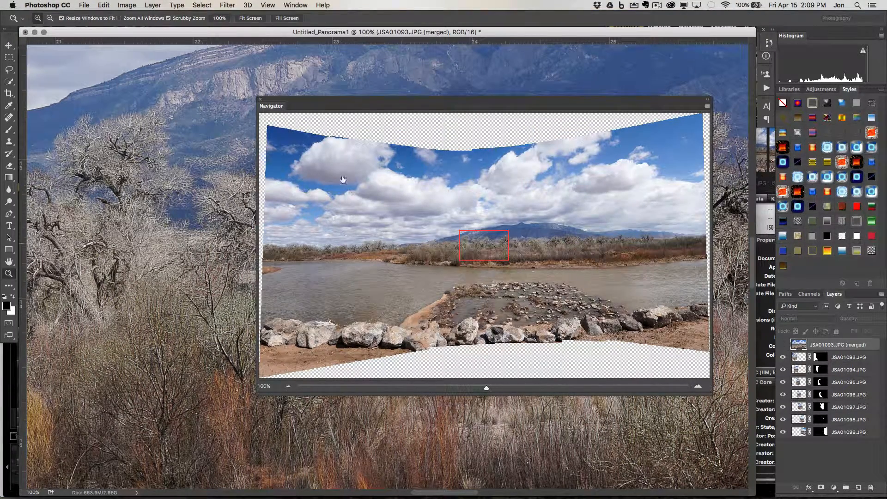
{"action": "left_click", "coordinate": [261, 101]}
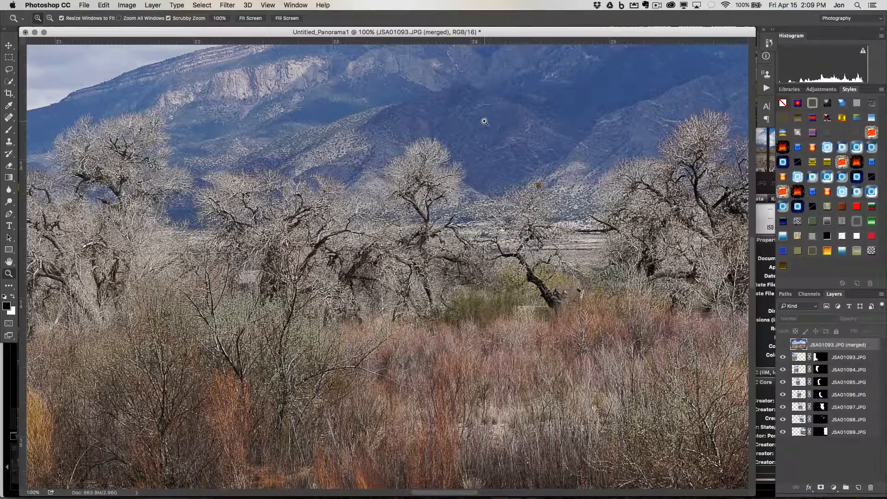